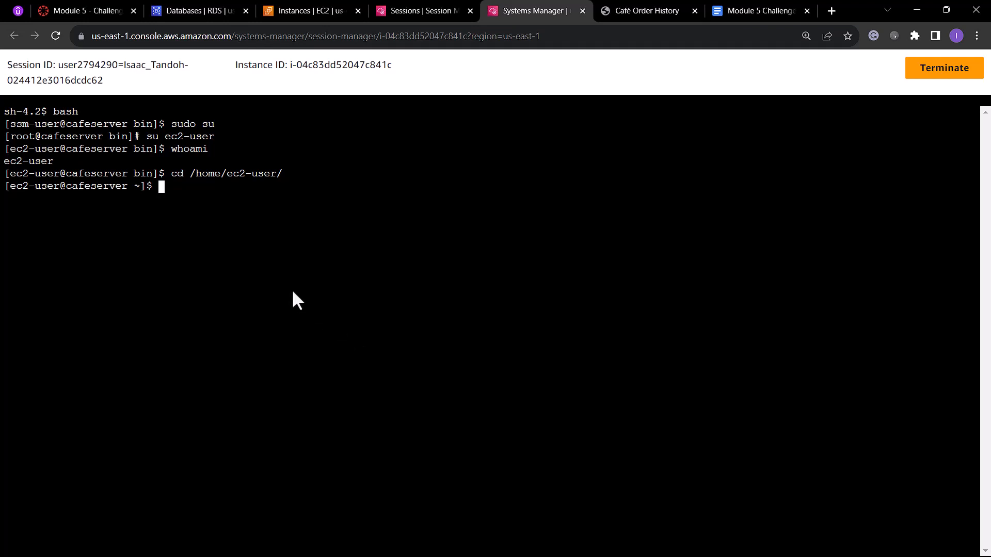
Check the status of the MariaDB service on the café server with service mariadb status.
{"action": "type", "text": "service mariadb status"}
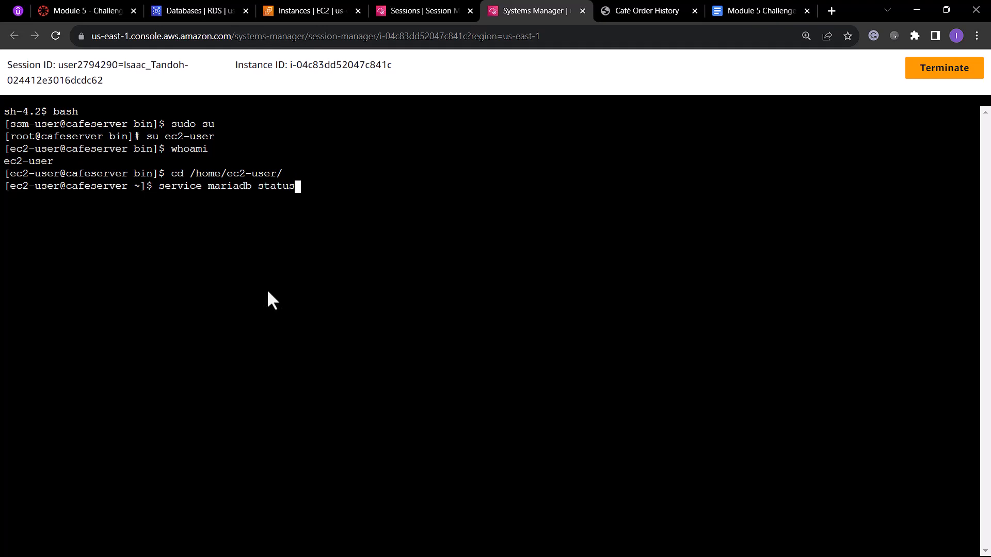
{"action": "key", "text": "Return"}
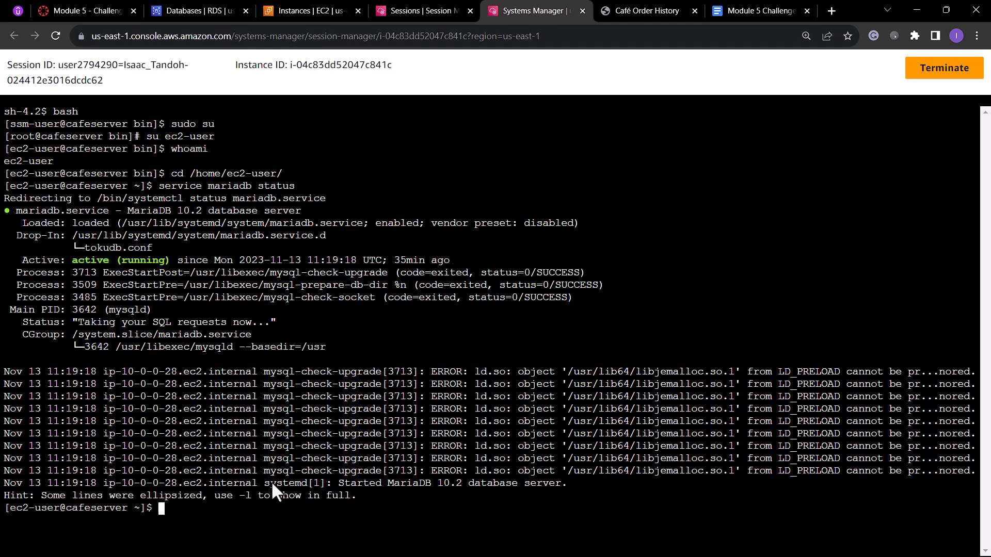
Query the installed MySQL client version with mysql --version, and clear the terminal.
{"action": "type", "text": "mysql --version"}
{"action": "key", "text": "Return"}
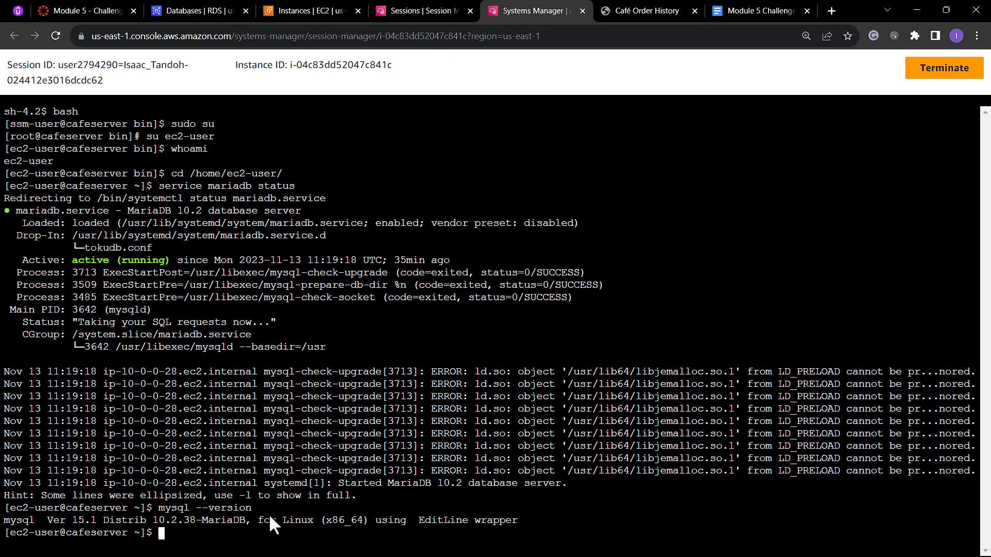
{"action": "type", "text": "clear"}
{"action": "key", "text": "Return"}
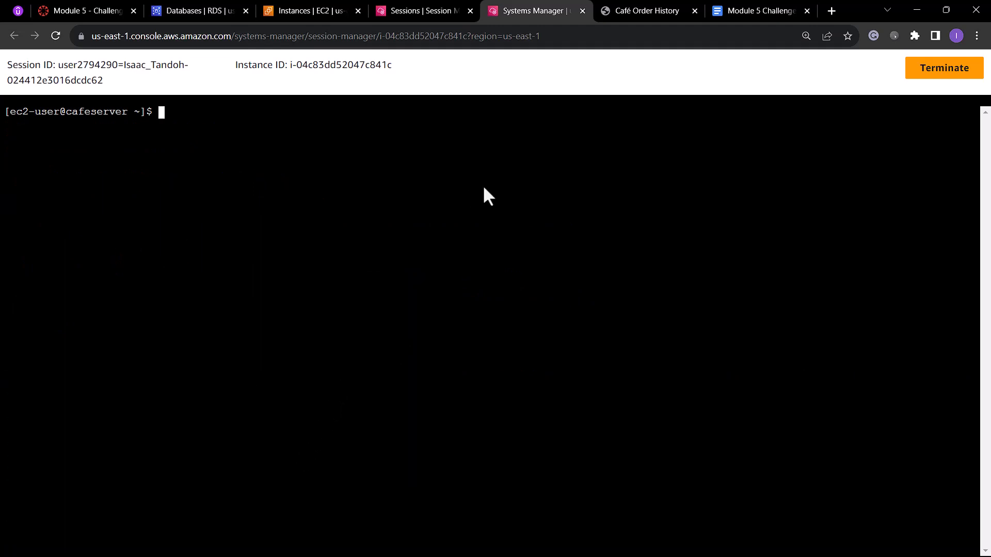
Open the /cafe/dbPassword parameter in the Systems Manager Parameter Store and copy its value.
{"action": "left_click", "coordinate": [434, 9]}
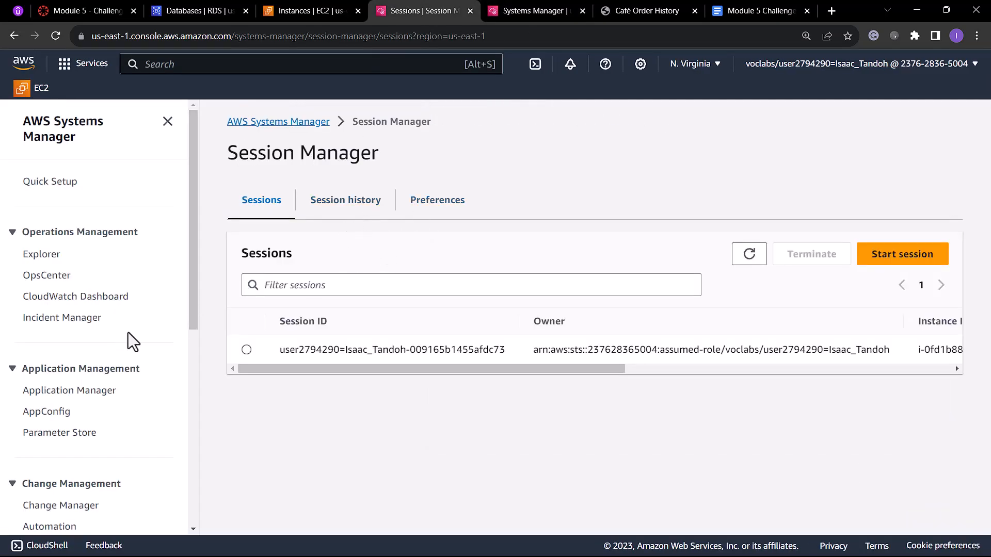
{"action": "scroll", "coordinate": [128, 332], "scroll_direction": "down", "scroll_amount": 1}
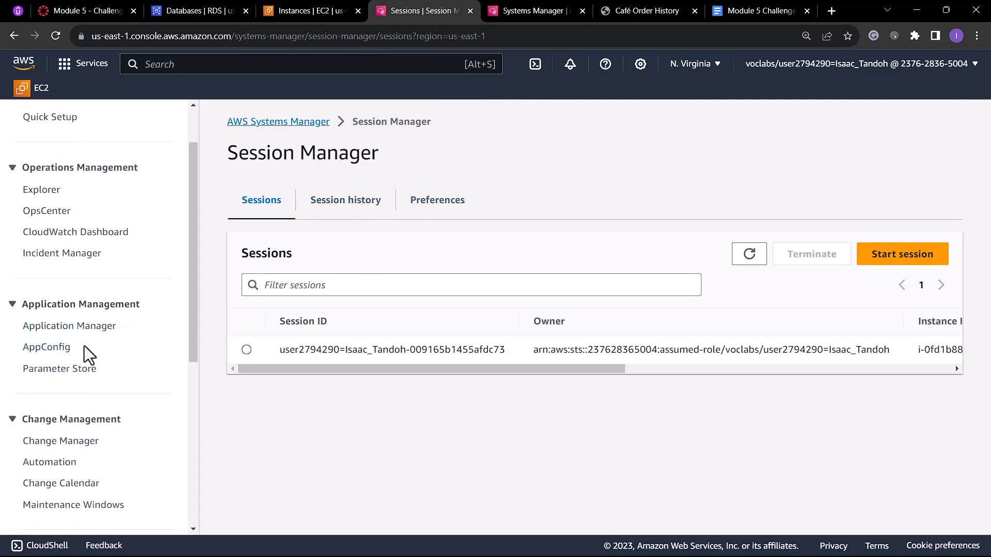
{"action": "left_click", "coordinate": [78, 370]}
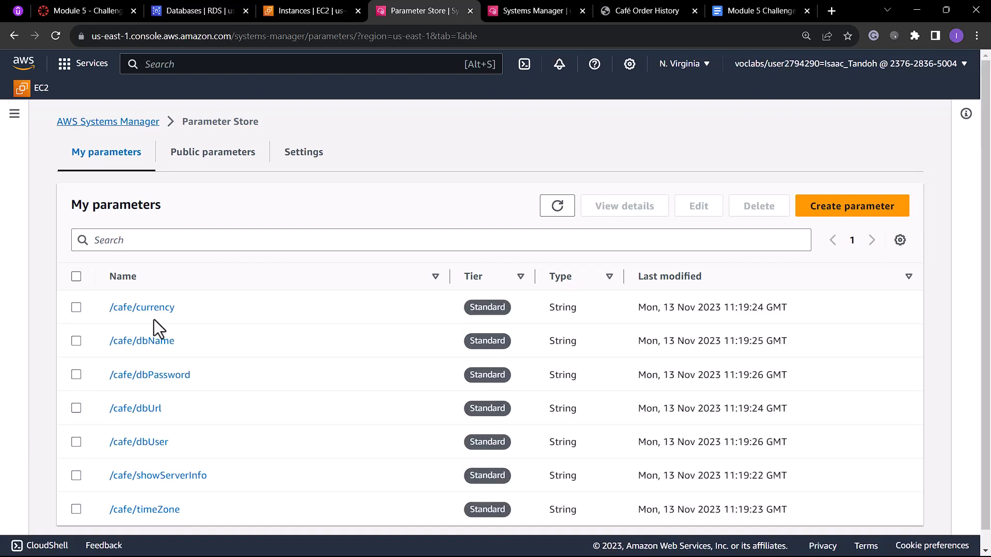
{"action": "scroll", "coordinate": [244, 310], "scroll_direction": "down", "scroll_amount": 1}
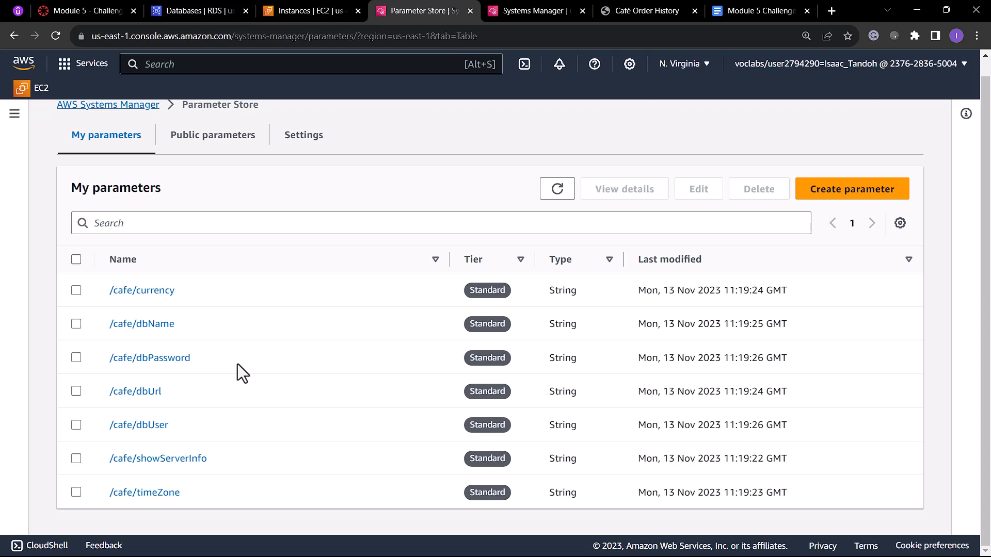
{"action": "left_click", "coordinate": [182, 361]}
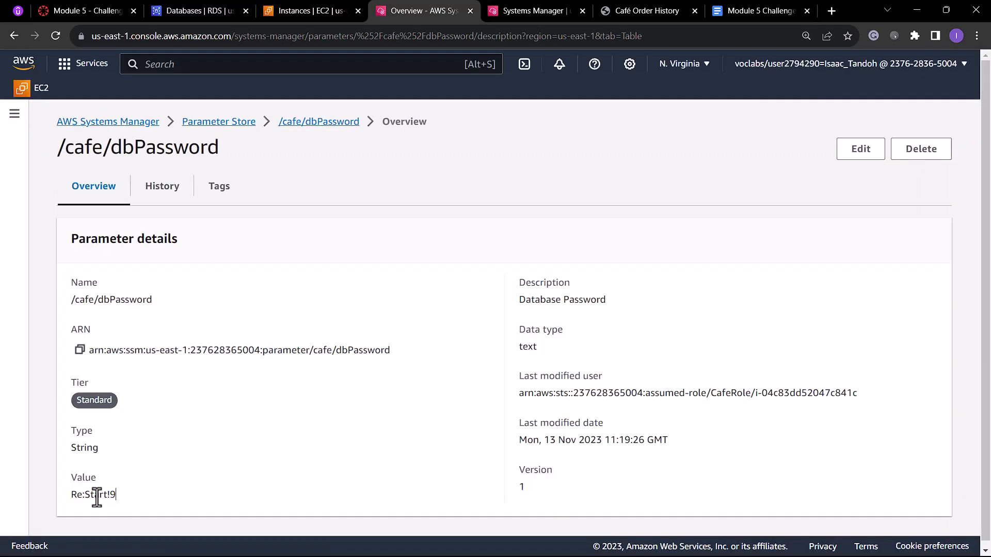
{"action": "left_click_drag", "start_coordinate": [97, 498], "coordinate": [71, 500]}
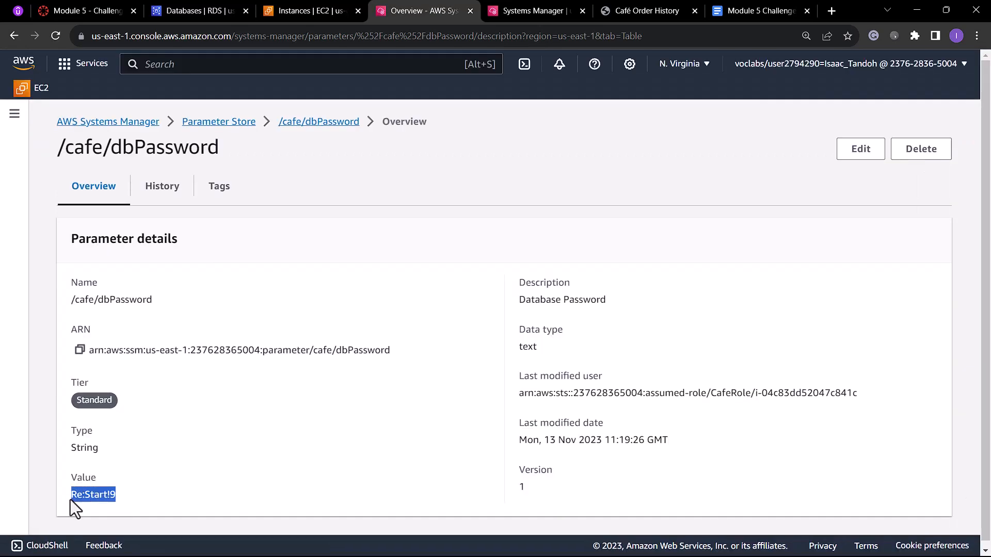
{"action": "key", "text": "ctrl+c"}
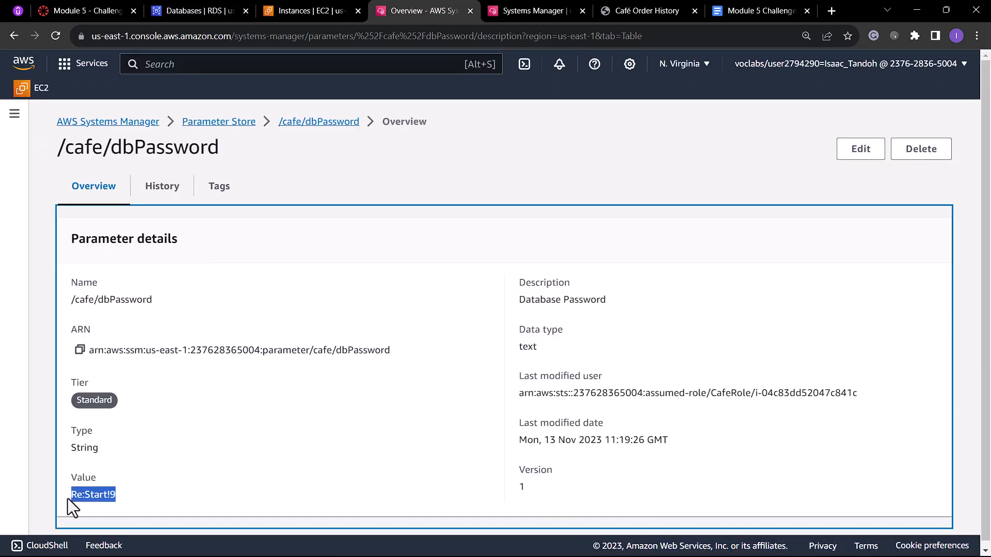
Log in to the local database from the session terminal with mysql -u root -p, pasting the copied database password.
{"action": "left_click", "coordinate": [557, 9]}
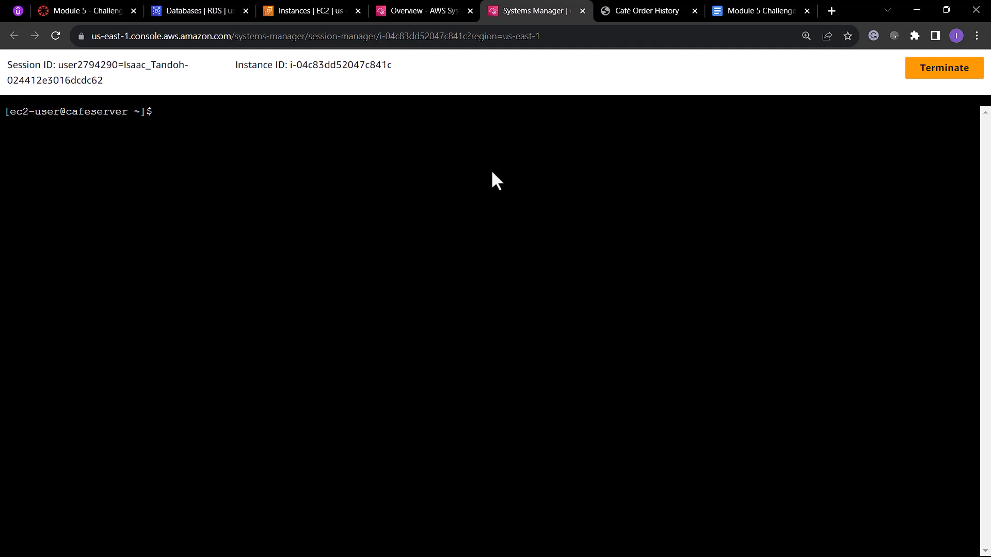
{"action": "type", "text": "mysql -u root -p"}
{"action": "key", "text": "Return"}
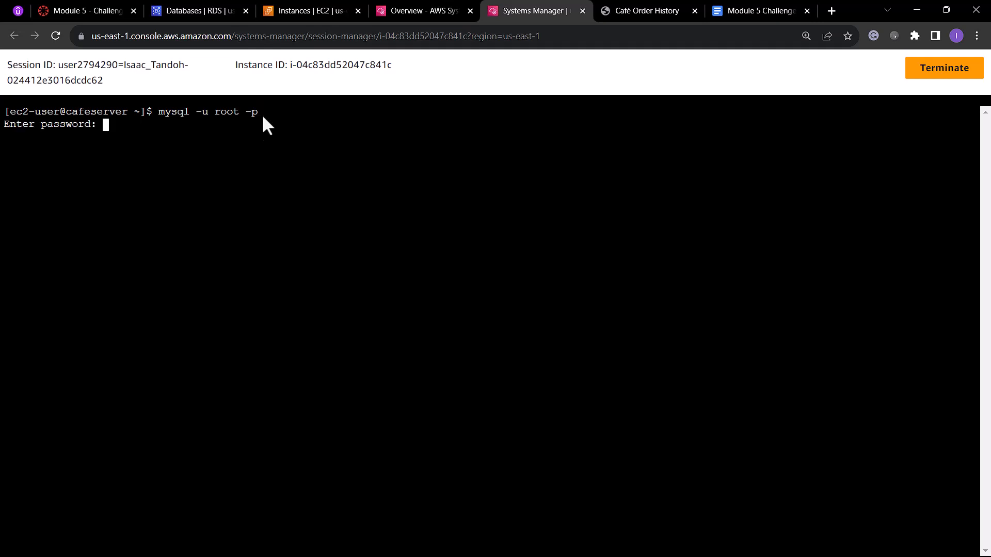
{"action": "right_click", "coordinate": [129, 133]}
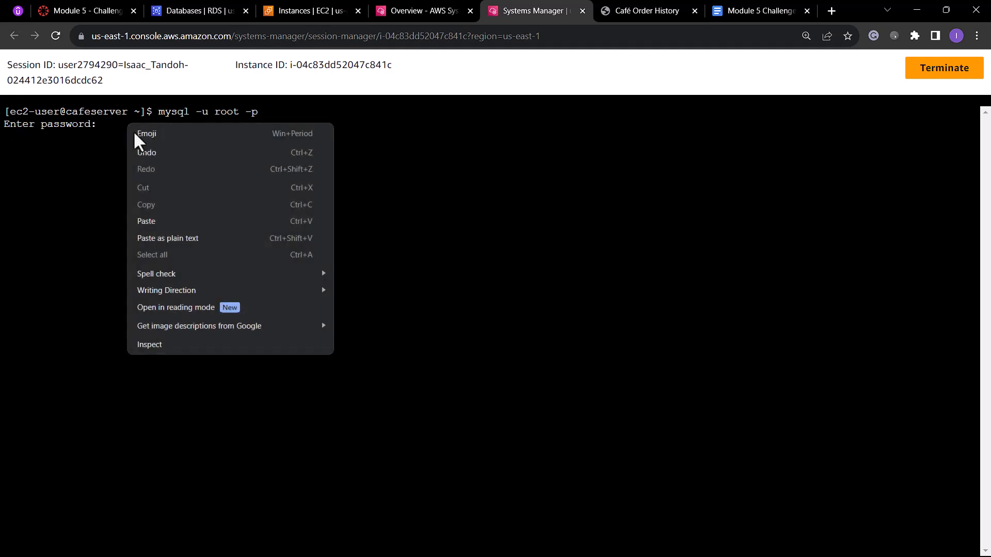
{"action": "left_click", "coordinate": [162, 225]}
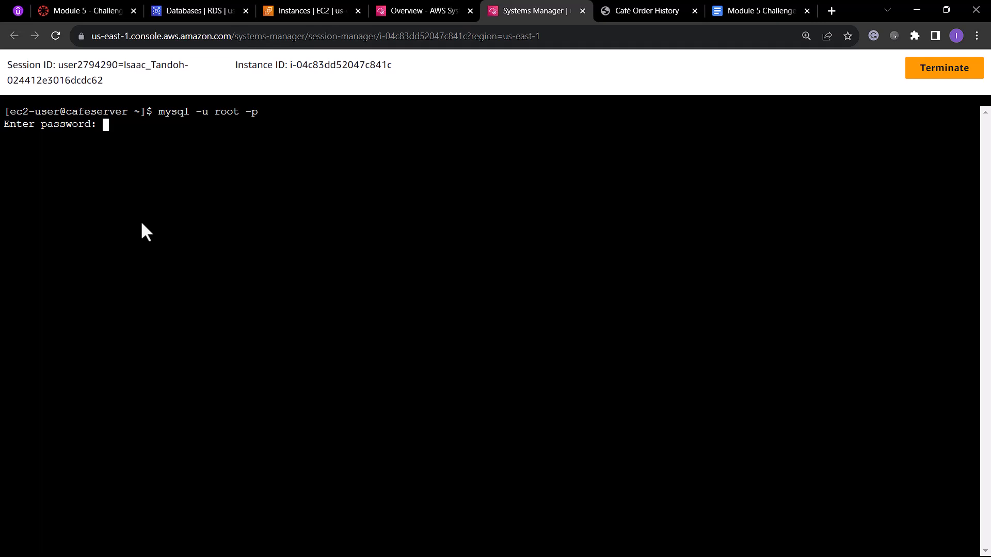
{"action": "key", "text": "Return"}
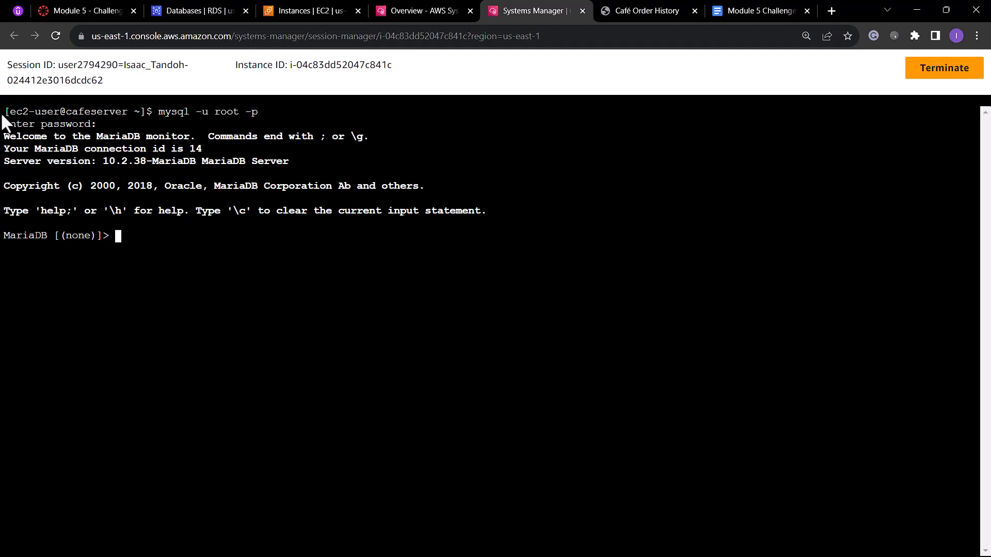
List the databases on the server and select cafe_db as the active database.
{"action": "type", "text": "show databases;"}
{"action": "key", "text": "Return"}
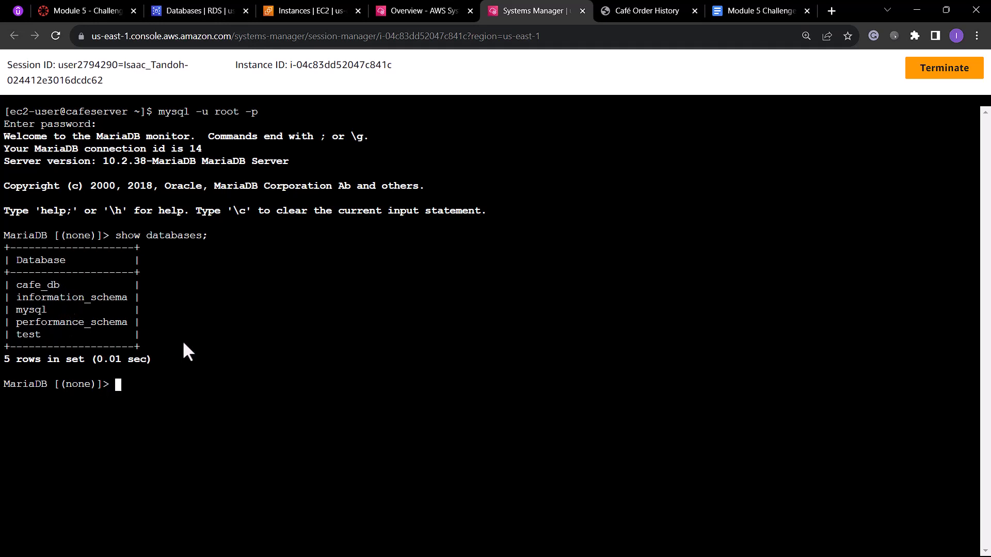
{"action": "type", "text": "use cafe_db;"}
{"action": "key", "text": "Return"}
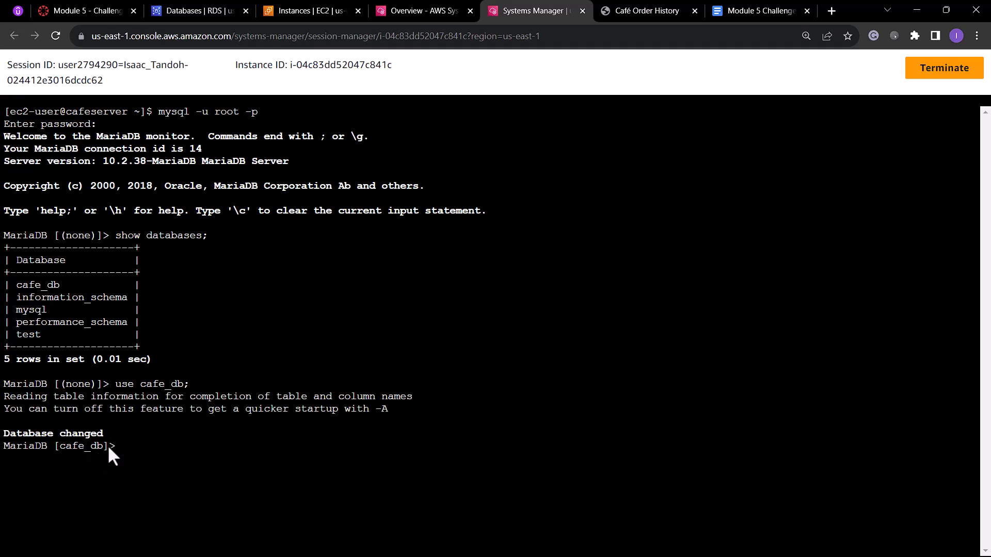
List the tables in the cafe_db database with show tables;.
{"action": "type", "text": "show tables;"}
{"action": "key", "text": "Return"}
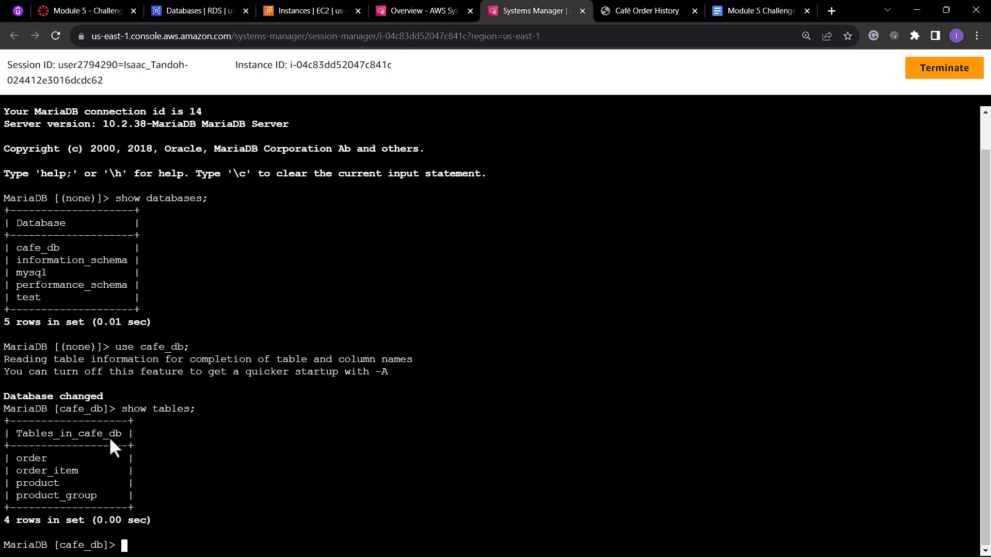
Query all rows of the order table with select * from `order`;.
{"action": "type", "text": "se"}
{"action": "type", "text": "lect * from `order`;`"}
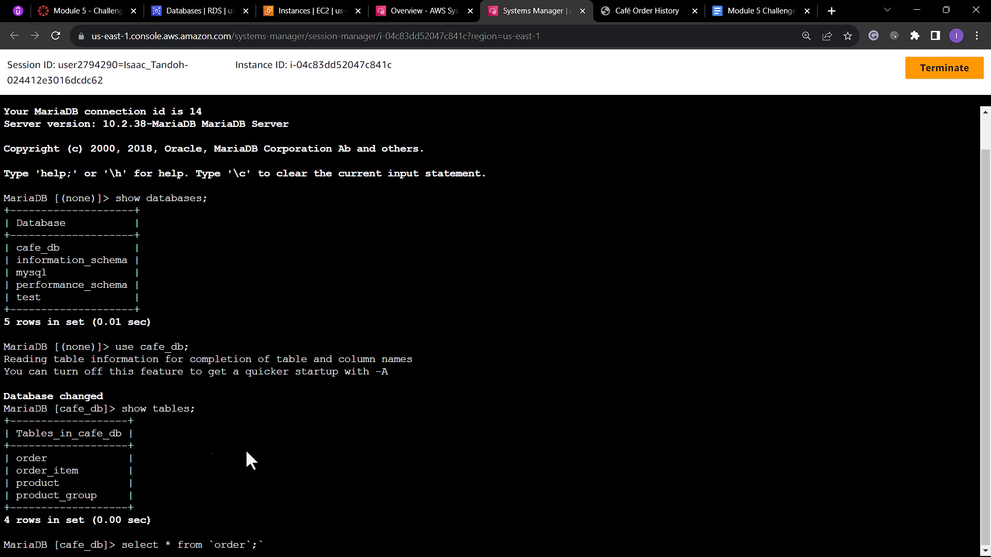
{"action": "key", "text": "BackSpace"}
{"action": "key", "text": "Return"}
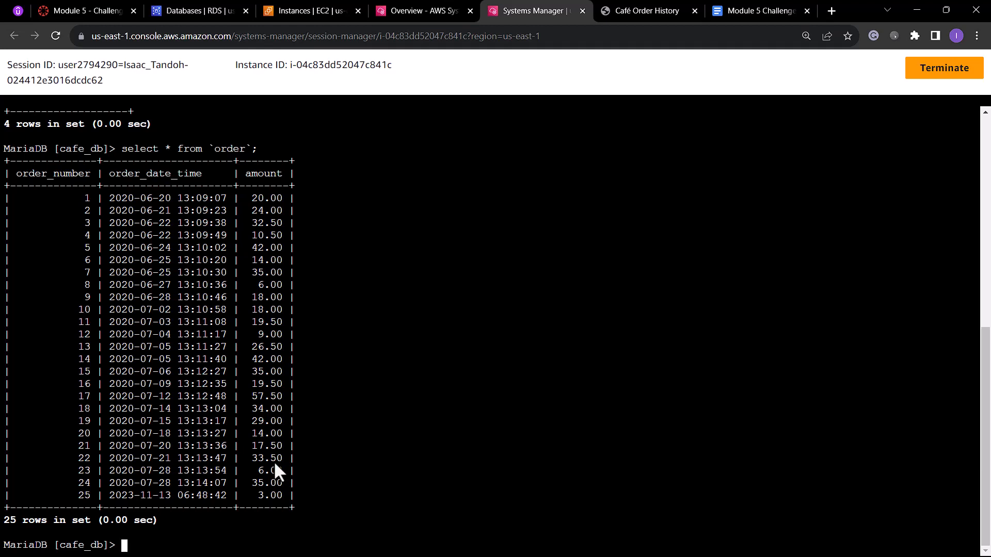
Review the order numbers, dates and amounts on the Café Order History page to compare them with the order table.
{"action": "left_click", "coordinate": [634, 10]}
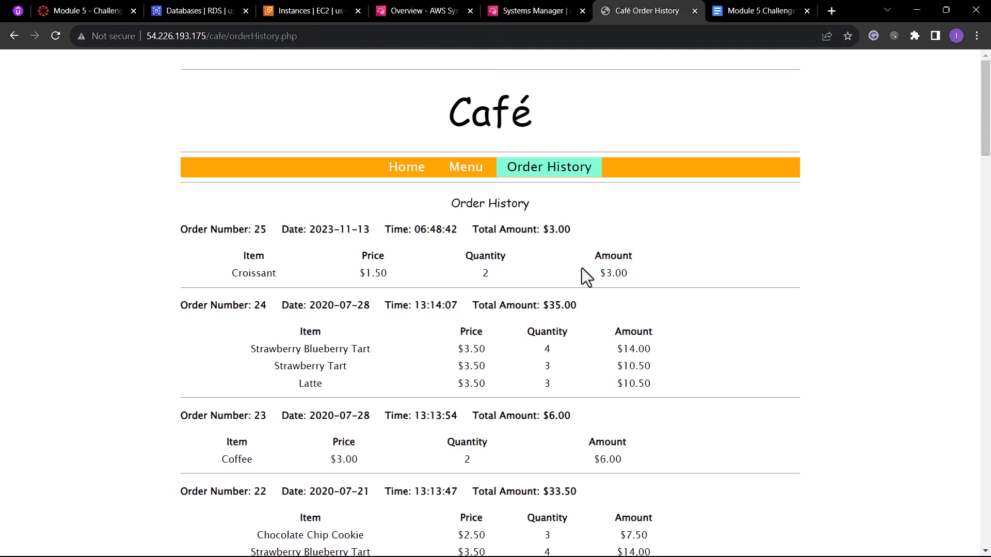
{"action": "scroll", "coordinate": [640, 237], "scroll_direction": "down", "scroll_amount": 5}
{"action": "scroll", "coordinate": [639, 237], "scroll_direction": "up", "scroll_amount": 5}
{"action": "left_click_drag", "start_coordinate": [607, 275], "coordinate": [647, 276]}
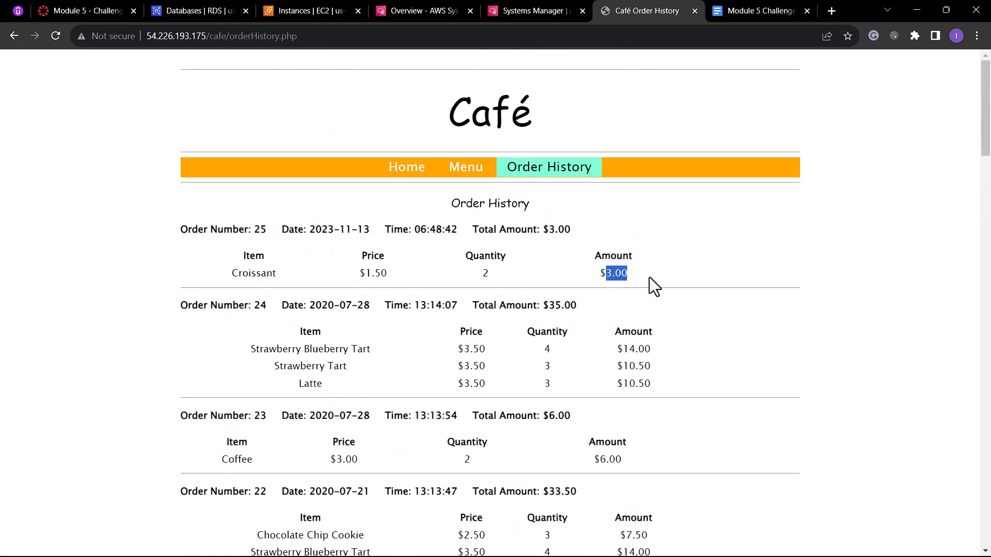
{"action": "left_click", "coordinate": [649, 277]}
{"action": "left_click_drag", "start_coordinate": [543, 305], "coordinate": [570, 288]}
{"action": "scroll", "coordinate": [578, 305], "scroll_direction": "down", "scroll_amount": 3}
{"action": "scroll", "coordinate": [573, 335], "scroll_direction": "down", "scroll_amount": 20}
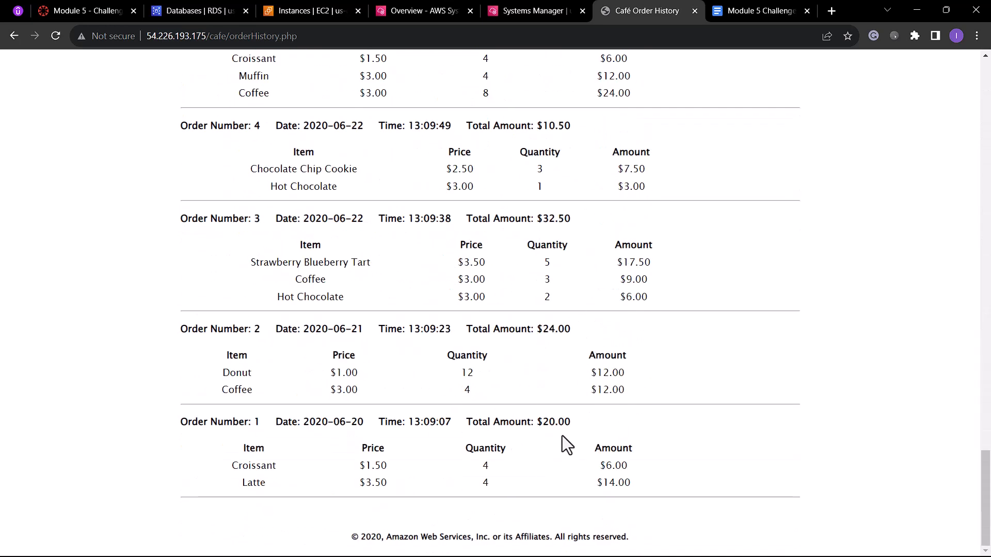
Query all rows of the order_item table in the session terminal and review its columns and records.
{"action": "left_click", "coordinate": [528, 11]}
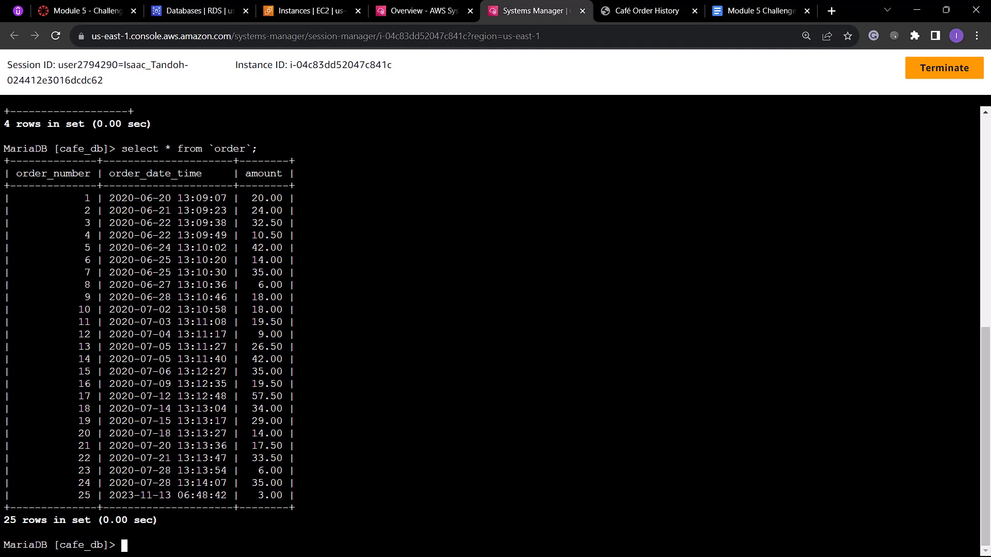
{"action": "type", "text": "select * from `order_"}
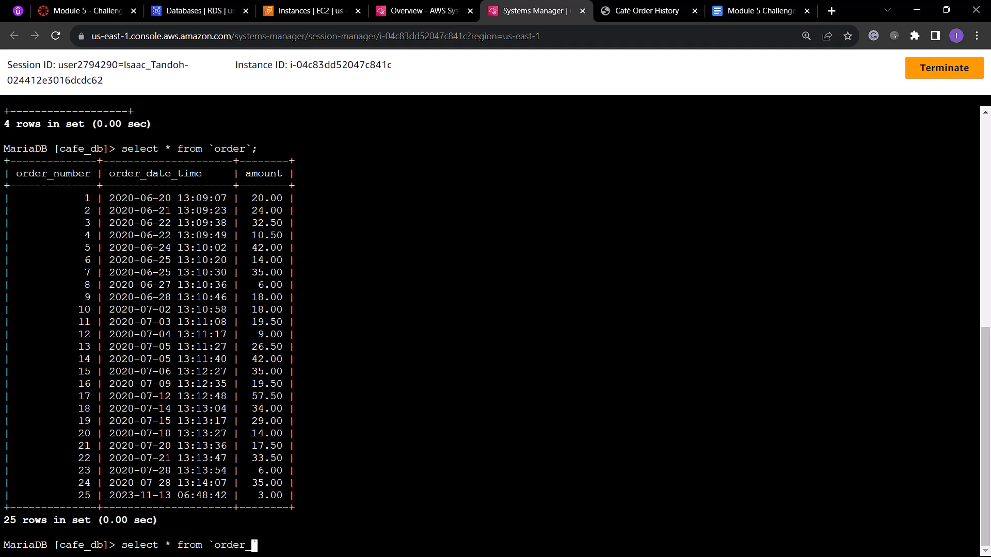
{"action": "type", "text": "item`;"}
{"action": "scroll", "coordinate": [236, 396], "scroll_direction": "up", "scroll_amount": 6}
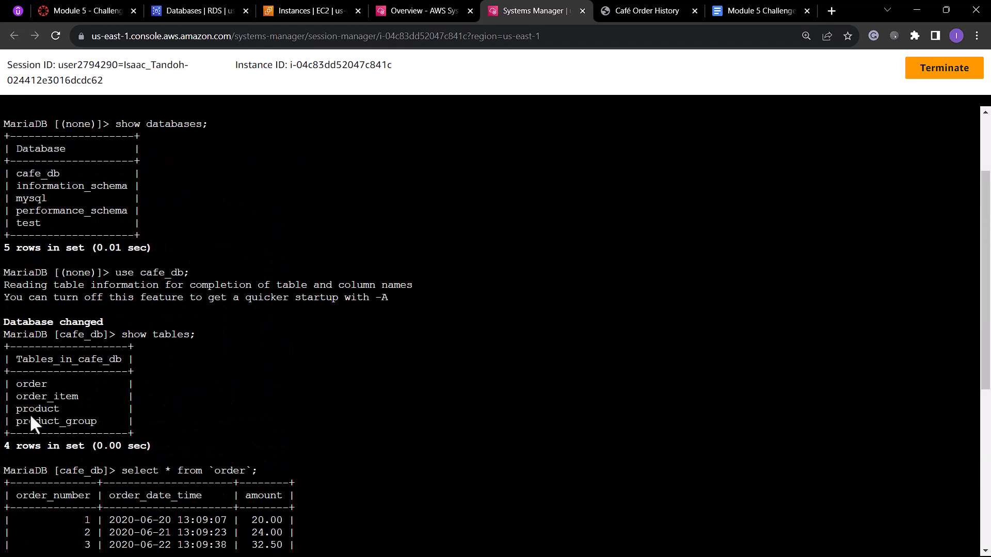
{"action": "scroll", "coordinate": [314, 438], "scroll_direction": "down", "scroll_amount": 8}
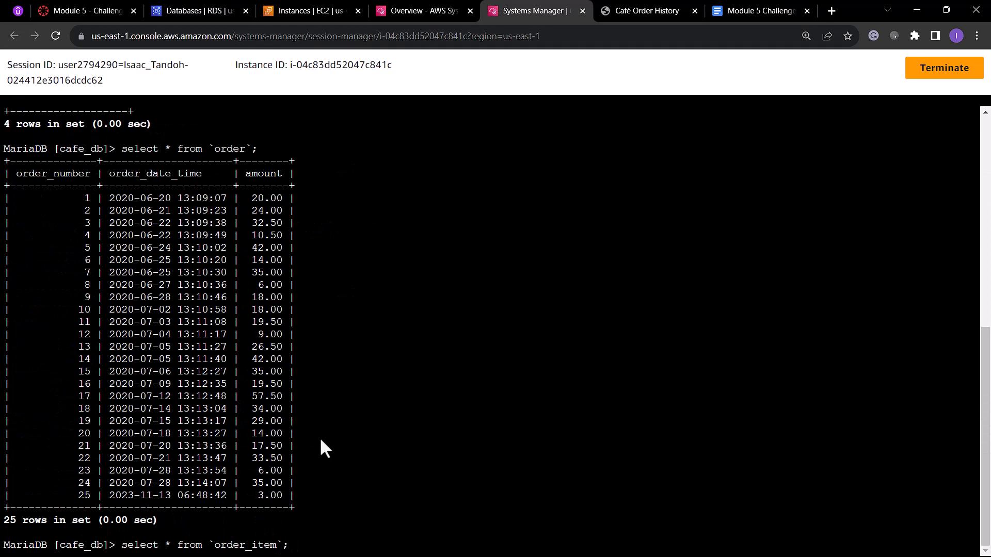
{"action": "key", "text": "Return"}
{"action": "scroll", "coordinate": [327, 361], "scroll_direction": "up", "scroll_amount": 7}
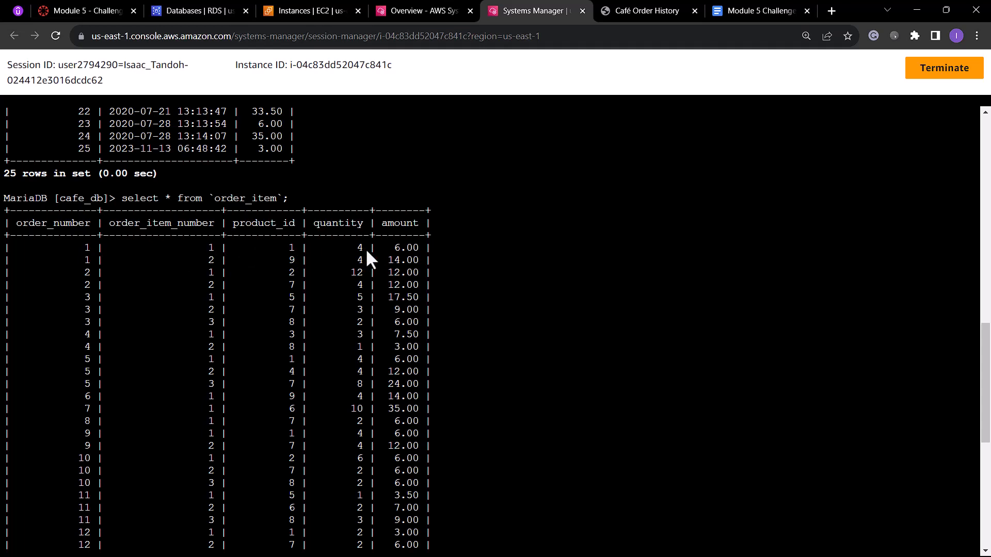
{"action": "scroll", "coordinate": [361, 249], "scroll_direction": "down", "scroll_amount": 10}
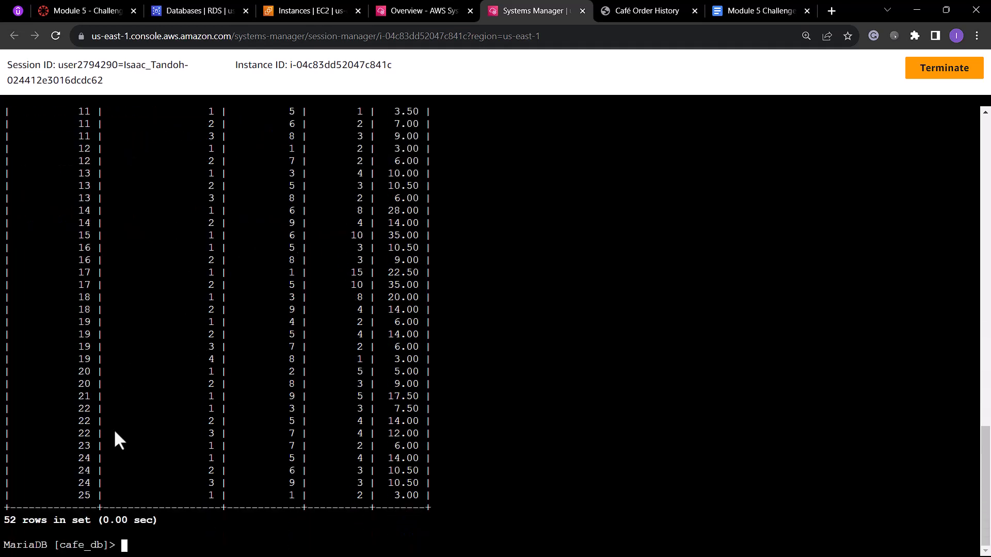
{"action": "scroll", "coordinate": [318, 432], "scroll_direction": "up", "scroll_amount": 10}
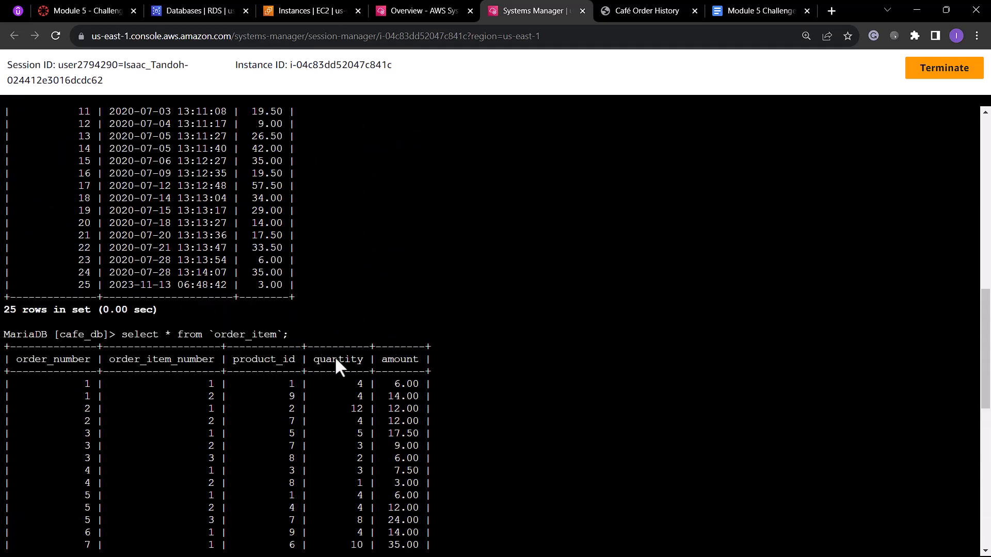
{"action": "scroll", "coordinate": [386, 393], "scroll_direction": "down", "scroll_amount": 4}
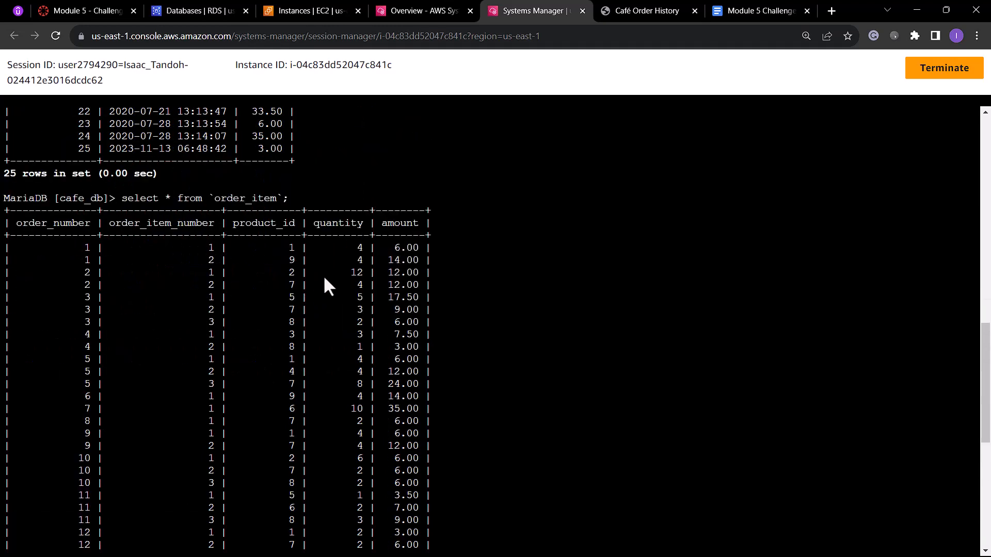
{"action": "scroll", "coordinate": [324, 278], "scroll_direction": "down", "scroll_amount": 10}
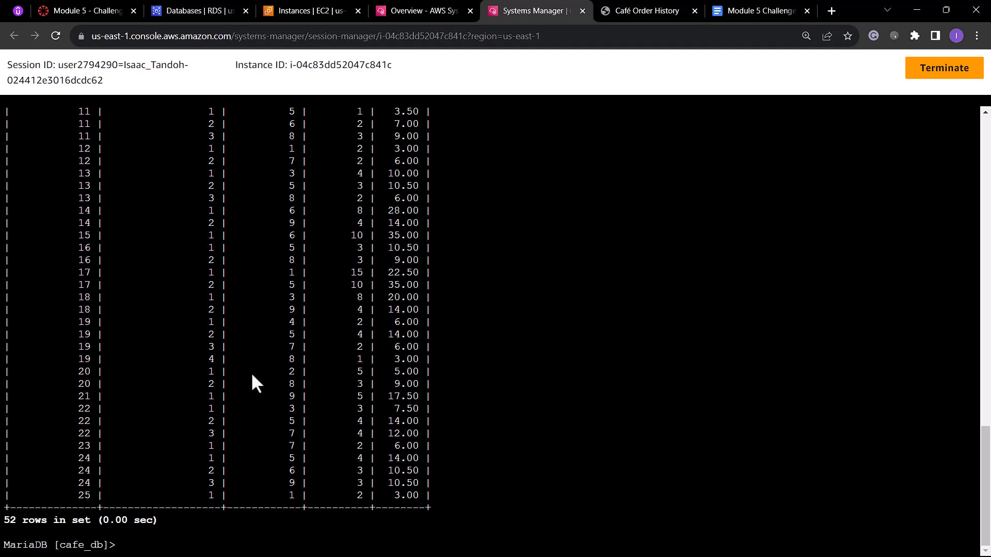
Run clear at the MariaDB prompt and exit the database client back to the server shell.
{"action": "type", "text": "clear"}
{"action": "key", "text": "Return"}
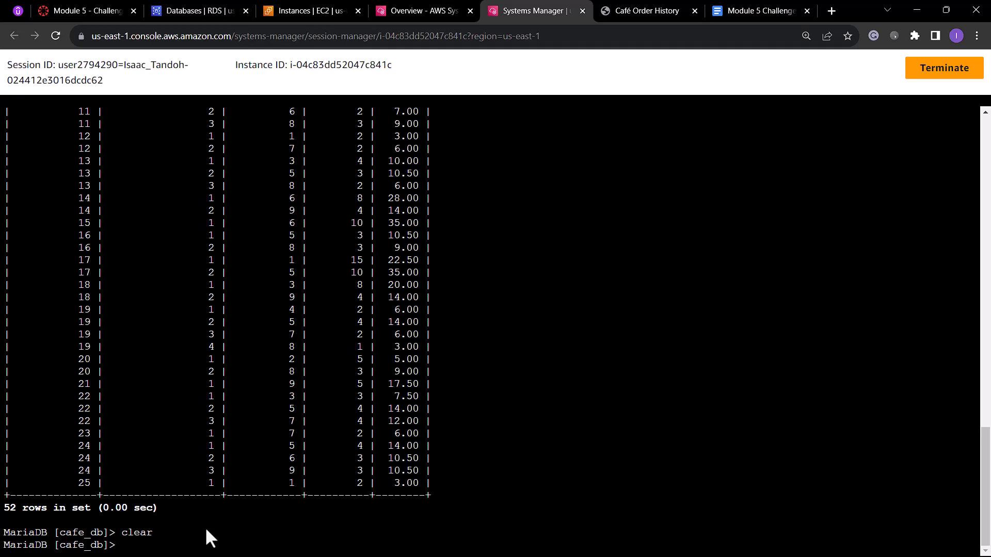
{"action": "type", "text": "exit;"}
{"action": "key", "text": "Return"}
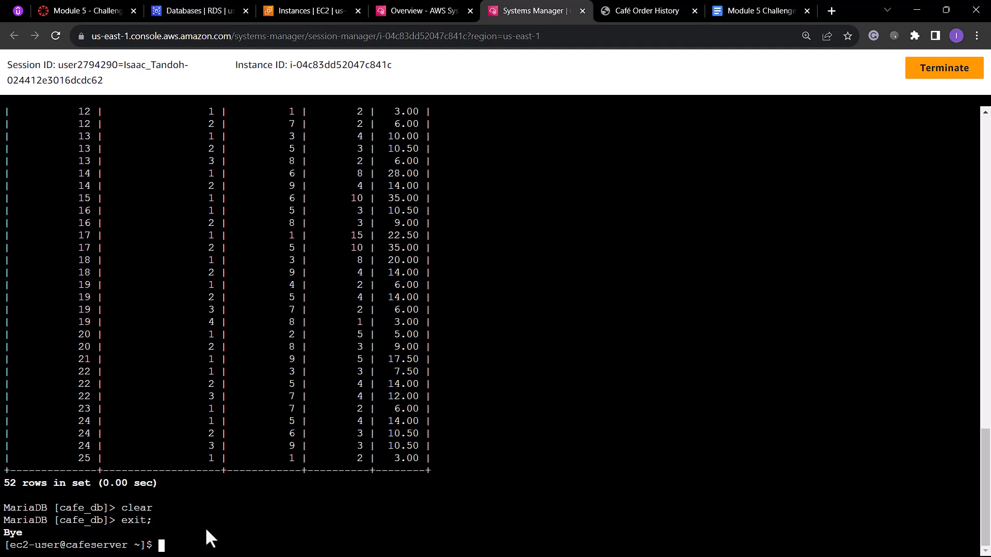
Clear the server shell and export the café database with mysqldump --databases cafe_db -u root -p > CafeDbDump.sql.
{"action": "type", "text": "clear"}
{"action": "key", "text": "Return"}
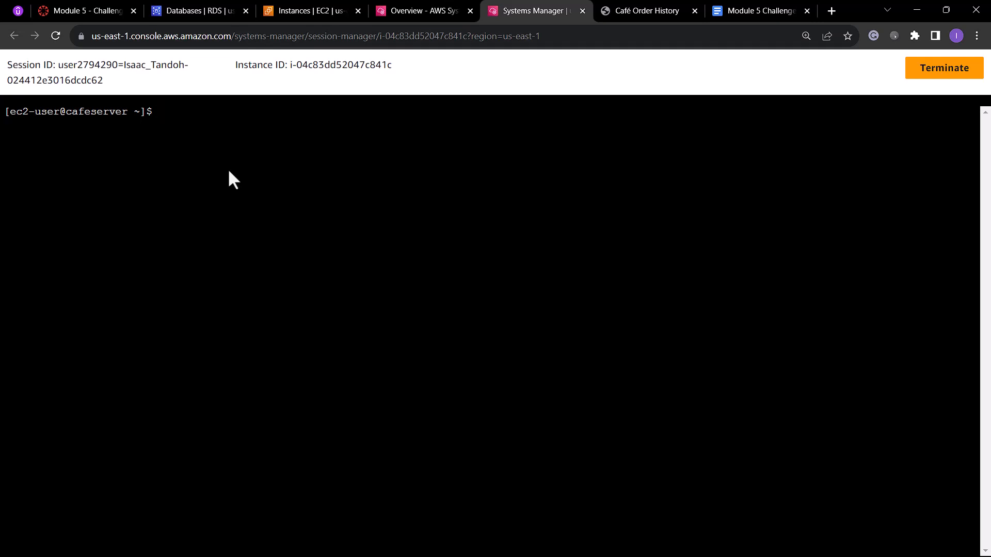
{"action": "type", "text": "mysqldump --databases "}
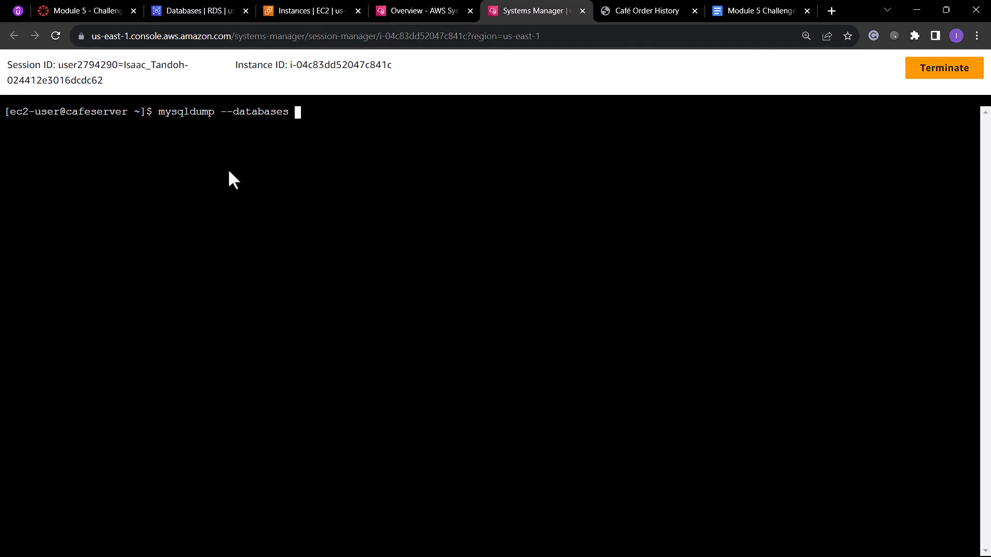
{"action": "type", "text": "cafe_db -u root -p > Cafe"}
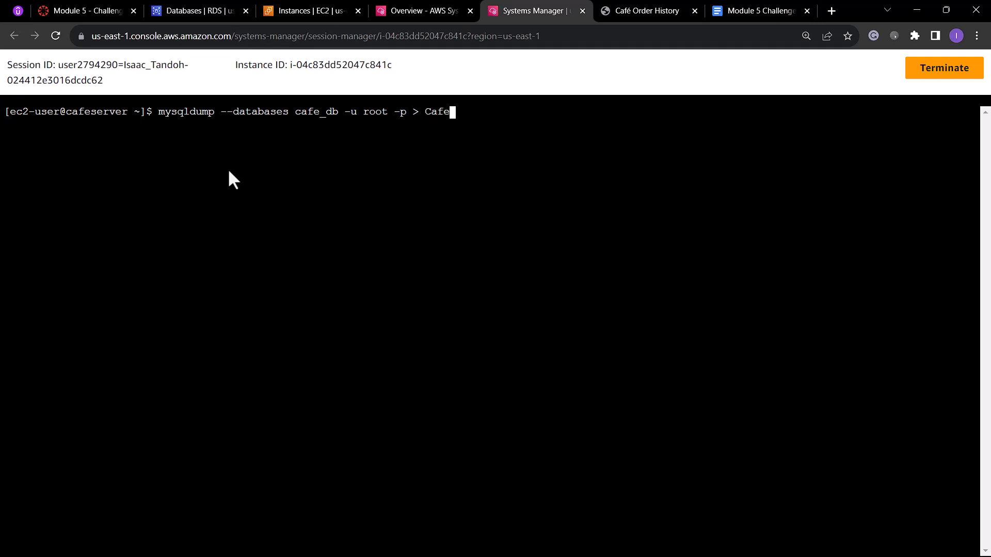
{"action": "type", "text": "DbDump.sql"}
{"action": "key", "text": "Return"}
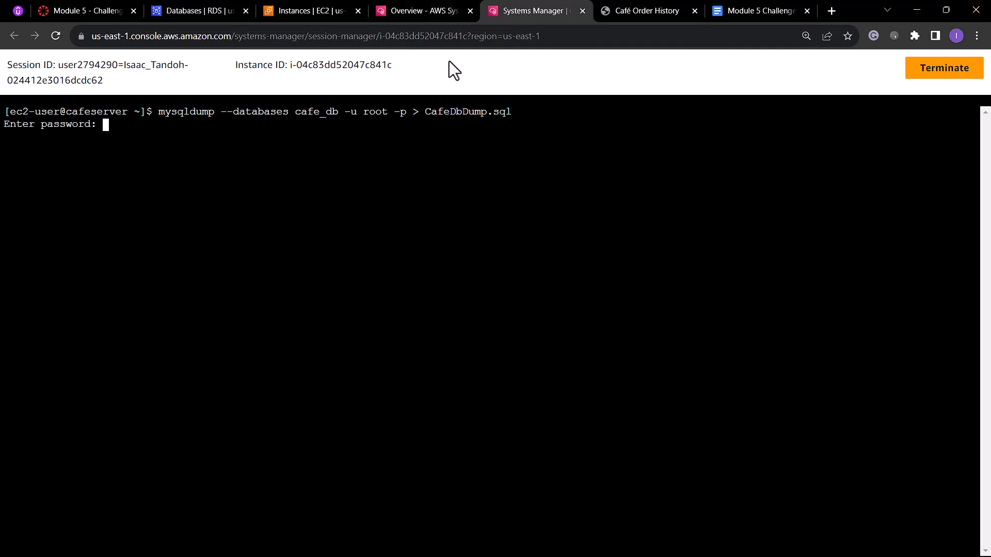
Copy the database password from the /cafe/dbPassword parameter into the dump's password prompt, and list the directory's files with ls.
{"action": "left_click", "coordinate": [433, 11]}
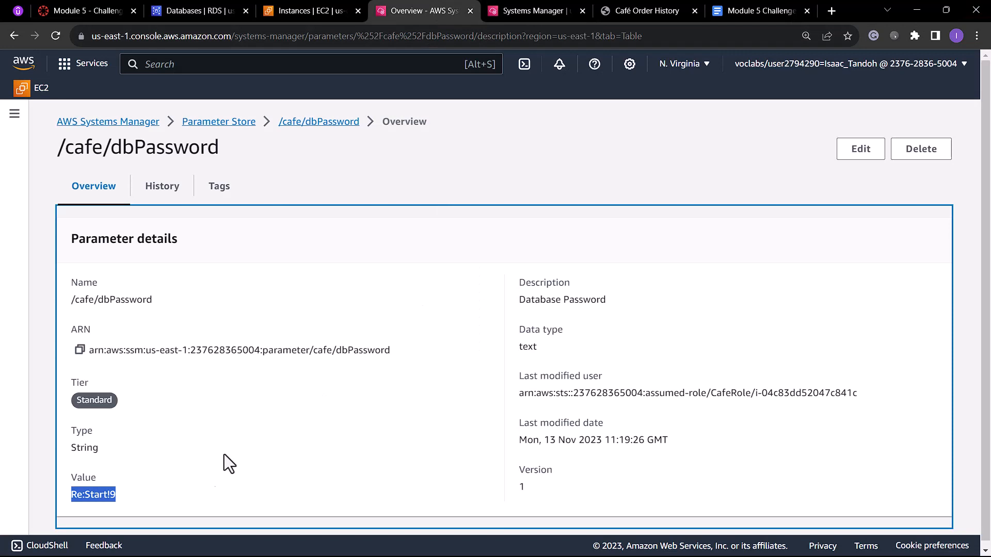
{"action": "right_click", "coordinate": [113, 490]}
{"action": "left_click", "coordinate": [156, 355]}
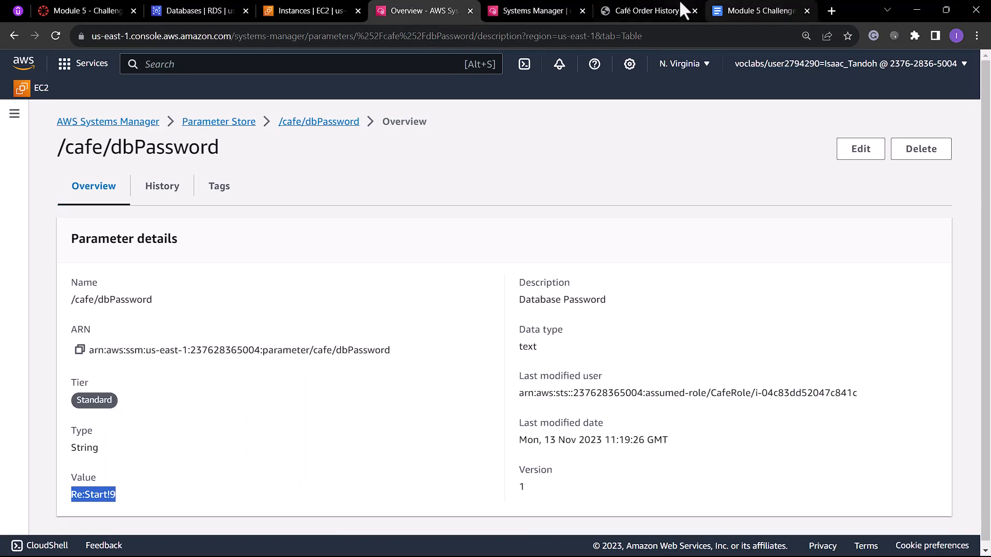
{"action": "left_click", "coordinate": [534, 11]}
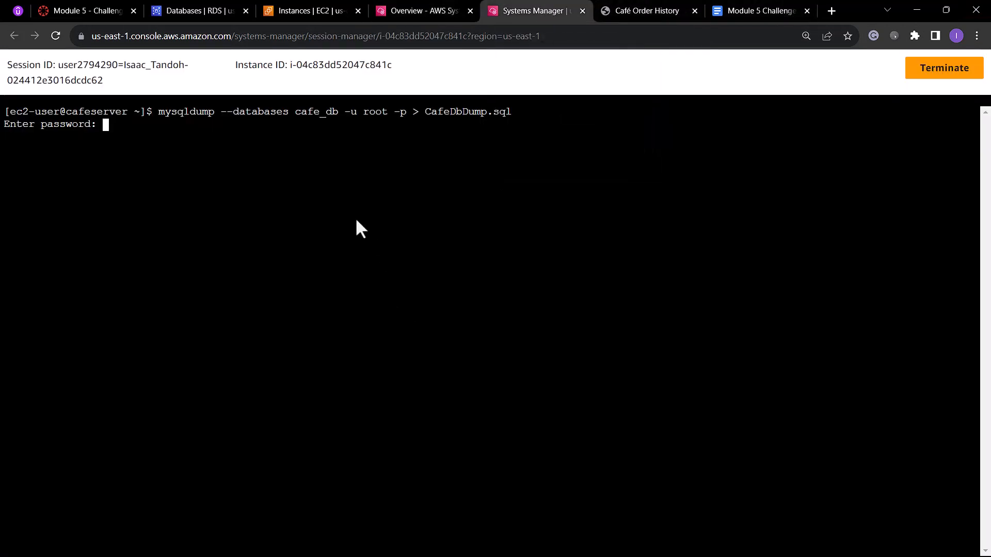
{"action": "right_click", "coordinate": [169, 131]}
{"action": "left_click", "coordinate": [215, 230]}
{"action": "key", "text": "Return"}
{"action": "type", "text": "s"}
{"action": "key", "text": "Return"}
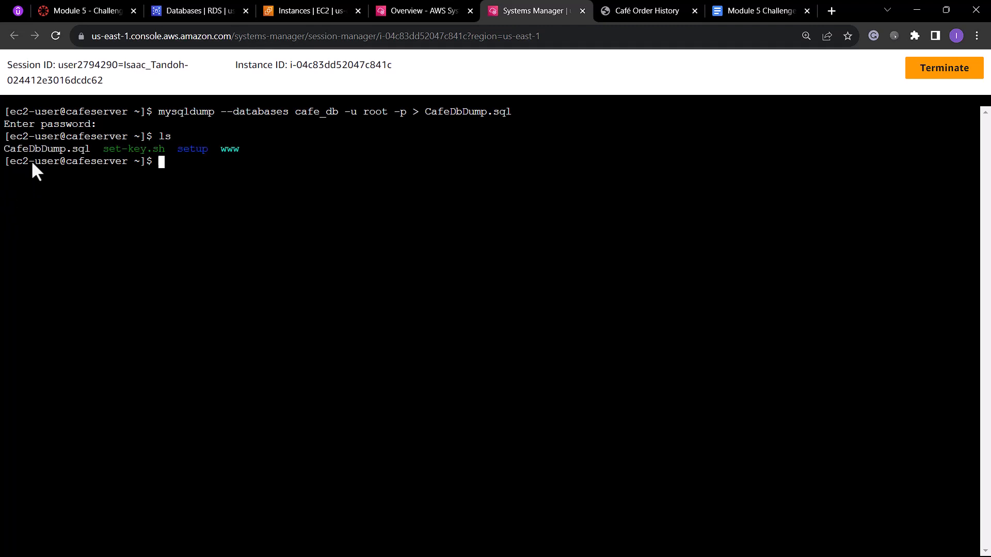